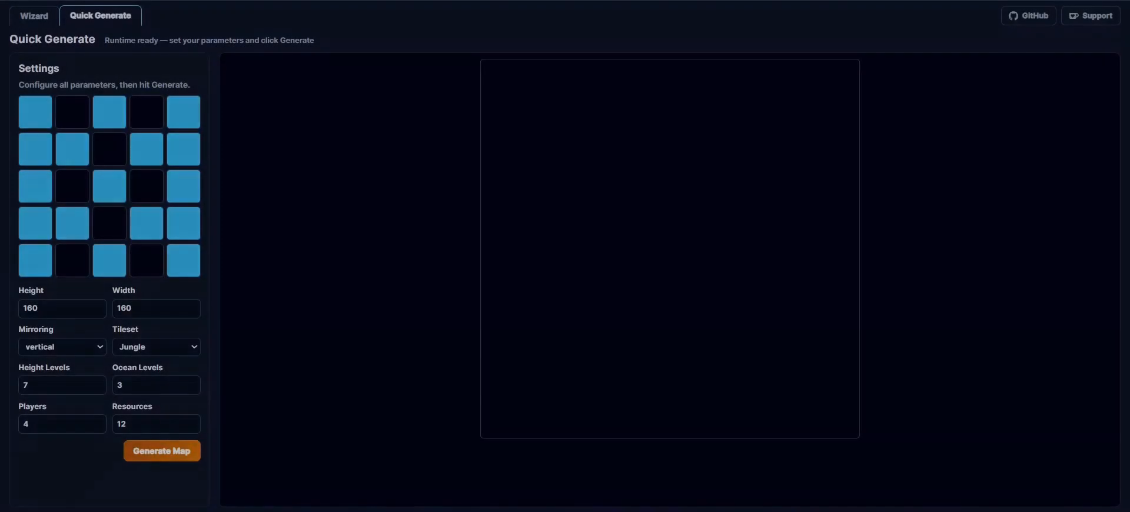
- Generate a quick map from the current settings
click(162, 450)
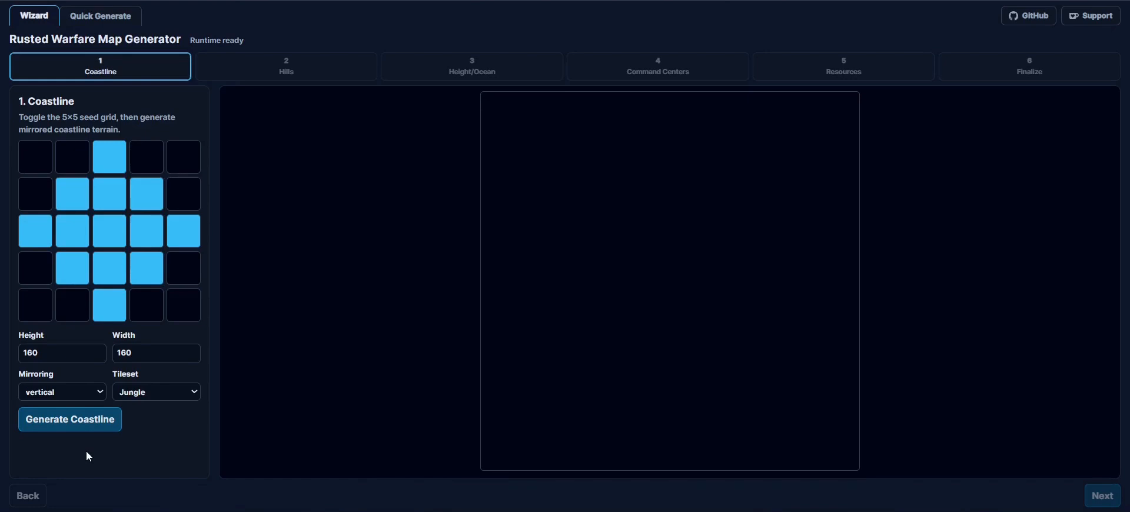
- Generate the coastline repeatedly from the diamond-shaped seed grid with vertical mirroring and the Jungle tileset to try different shapes
click(83, 428)
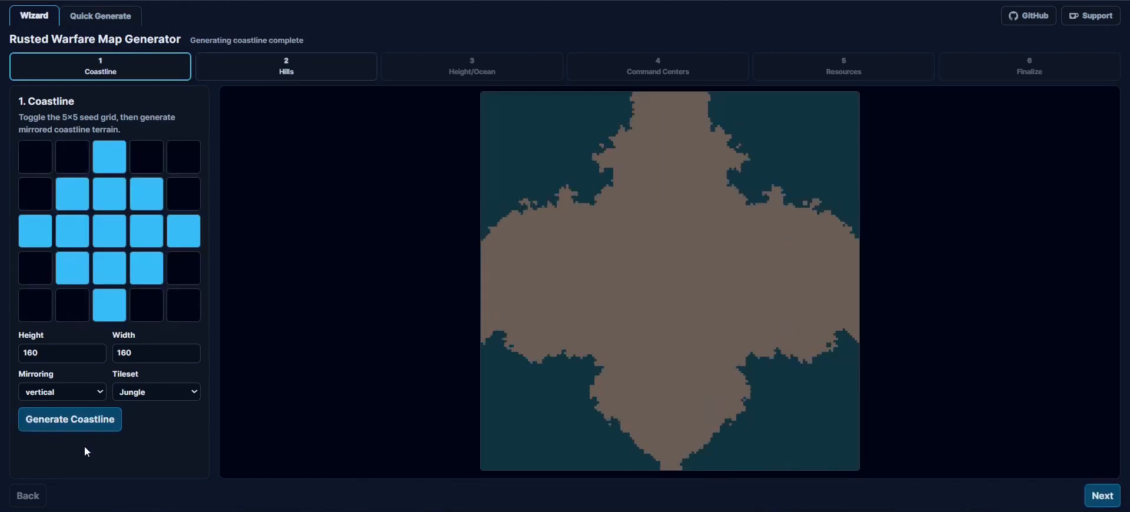
click(82, 434)
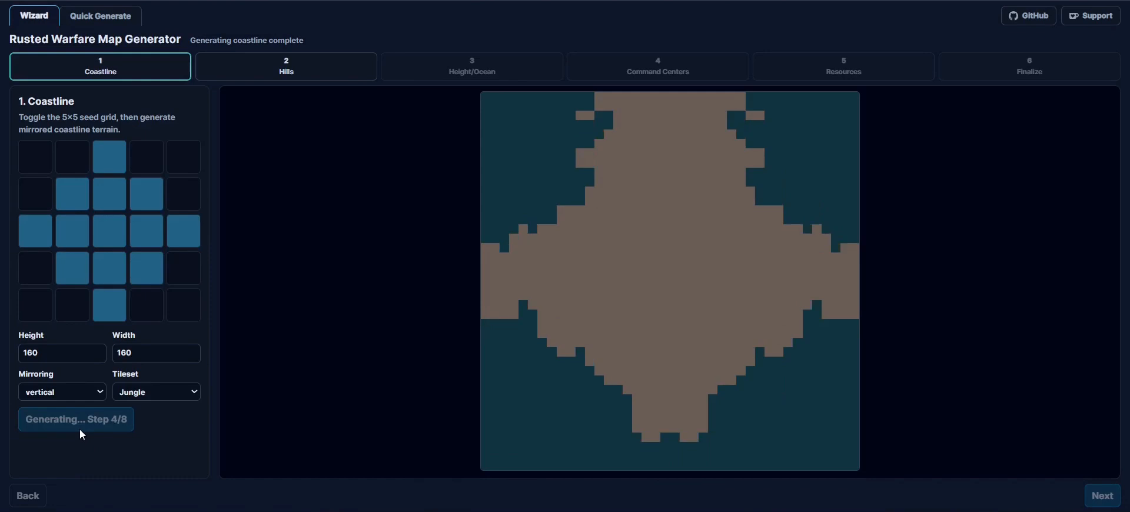
click(80, 433)
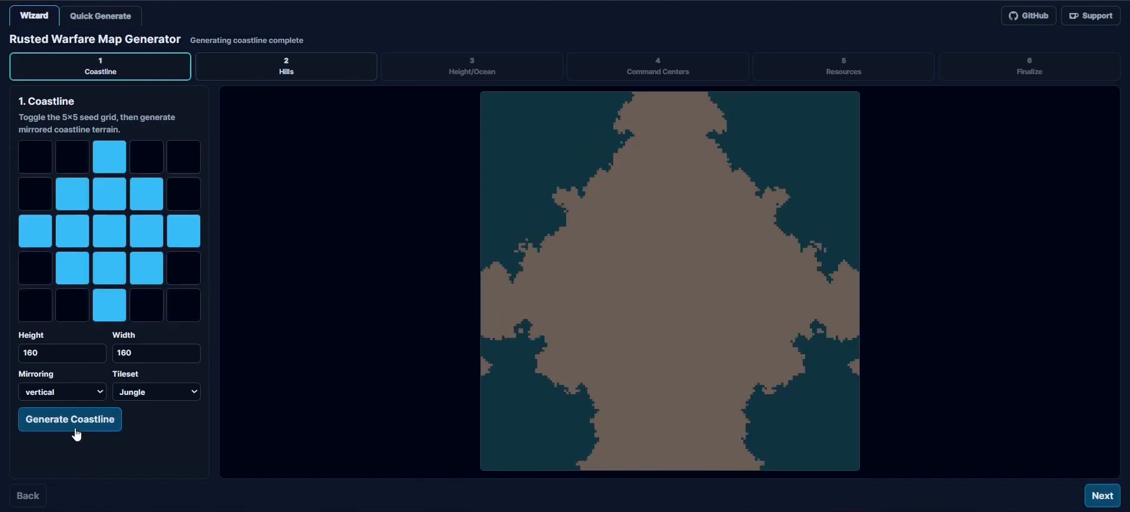
click(77, 434)
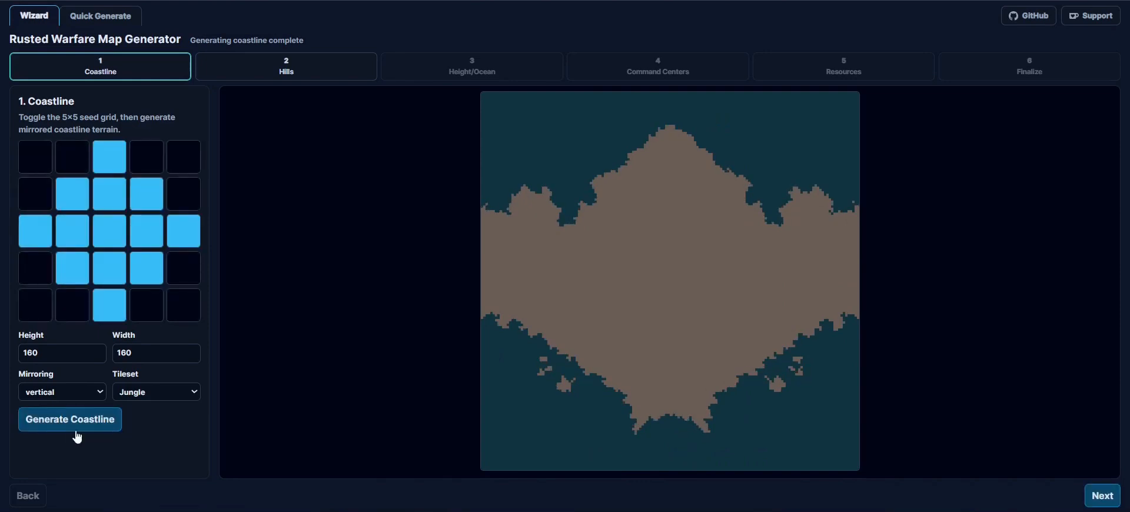
click(77, 428)
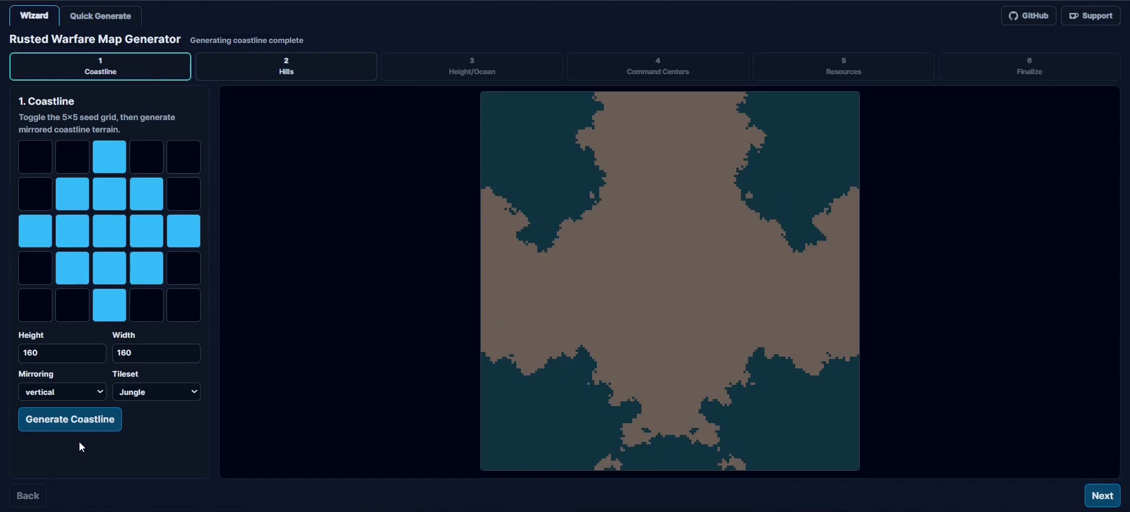
click(77, 430)
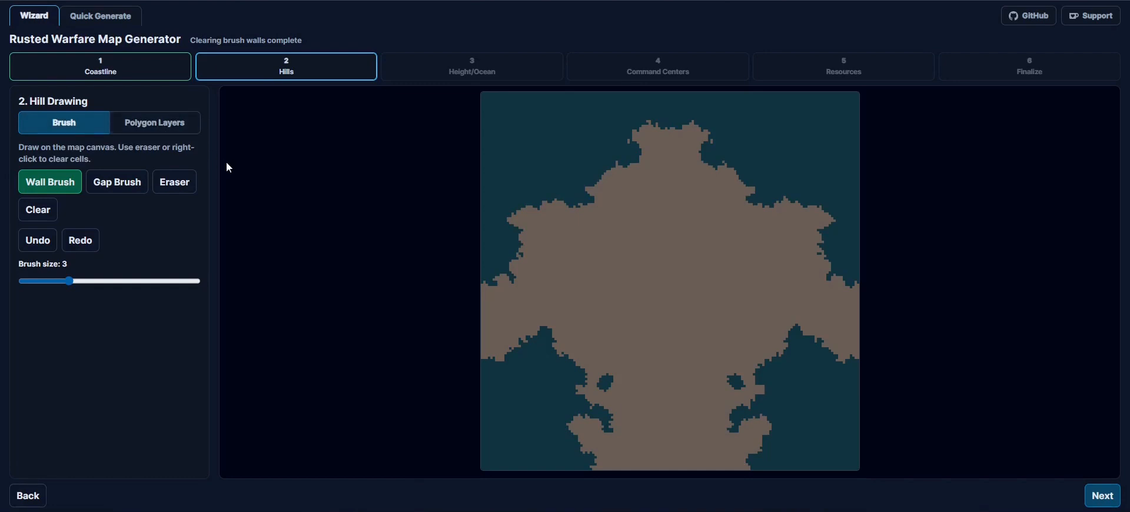
- Draw thin curved hill walls in the map's left half with the Wall Brush at size 3 and erase the stray upper end
mouse_move(634, 266)
mouse_down()
mouse_move(655, 319)
mouse_move(626, 332)
mouse_up()
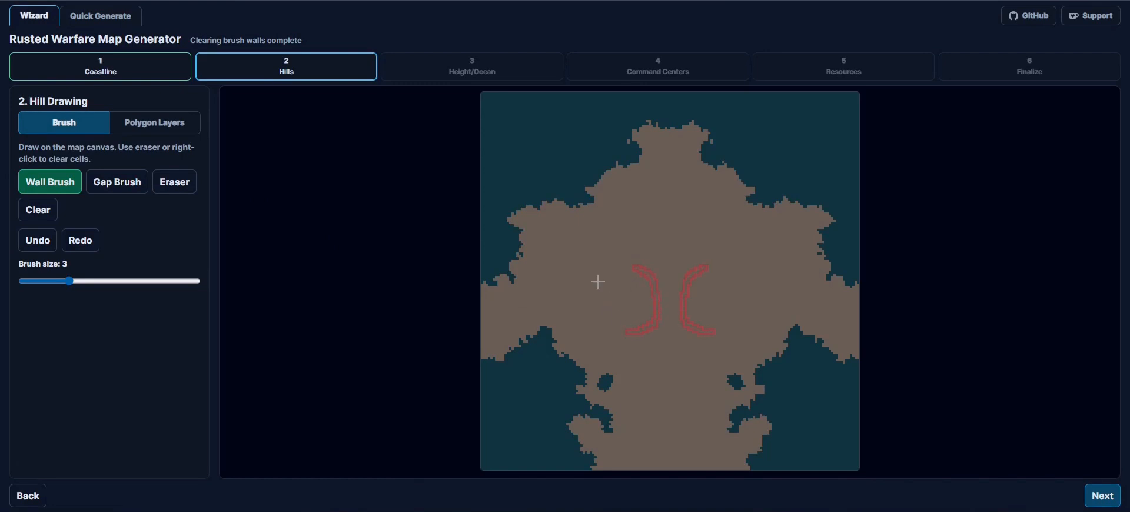
drag(578, 261, 583, 320)
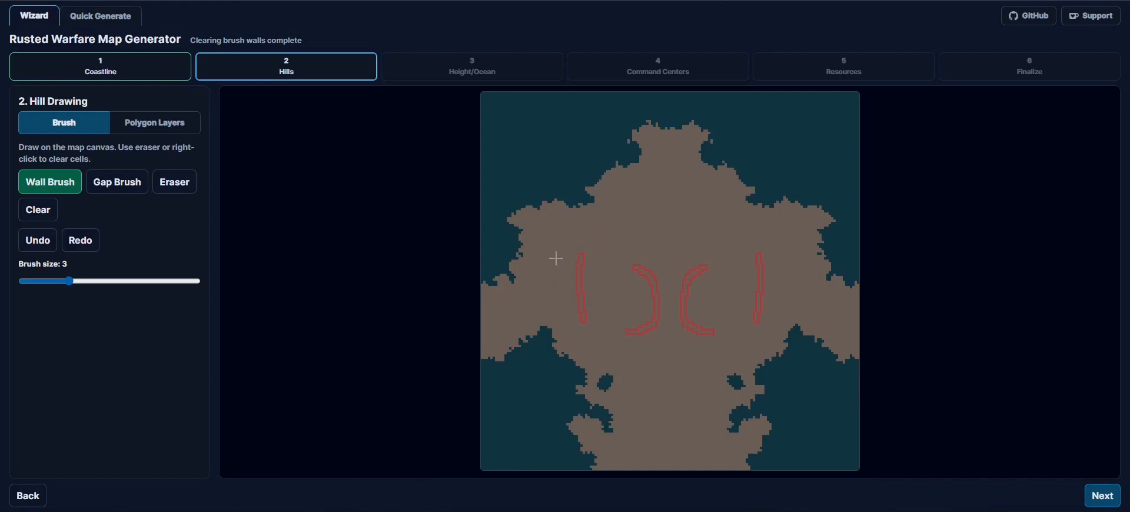
drag(582, 258, 578, 310)
click(176, 185)
drag(627, 268, 645, 268)
- Set the Wall Brush size to 9 and paint a thick curved wall in the upper left part of the landmass
click(65, 187)
drag(69, 281, 239, 288)
mouse_move(626, 209)
mouse_down()
mouse_move(612, 265)
mouse_move(563, 273)
mouse_up()
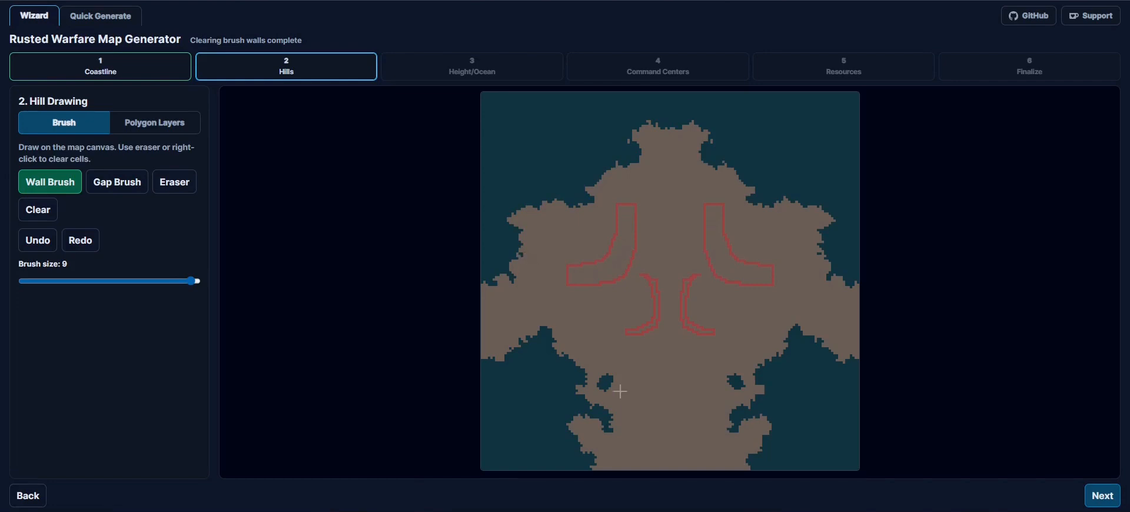
- Paint a large wall block in the landmass's lower centre and extend its side with a smaller brush
mouse_move(669, 384)
mouse_down()
mouse_move(673, 424)
mouse_move(654, 444)
mouse_move(688, 398)
mouse_move(690, 383)
mouse_move(669, 378)
mouse_up()
mouse_move(192, 280)
mouse_down()
mouse_move(94, 279)
mouse_move(110, 281)
mouse_up()
drag(649, 403, 631, 416)
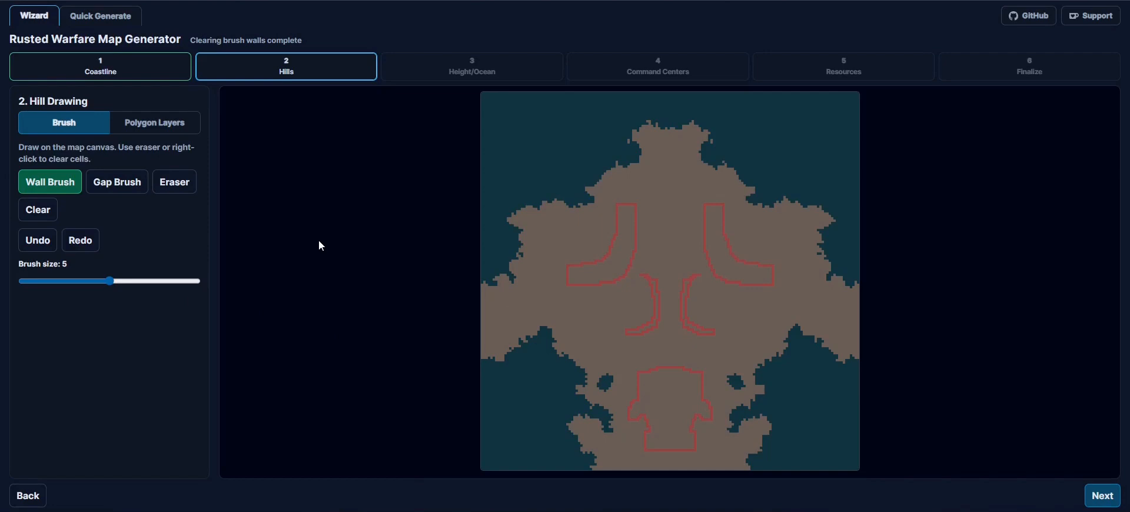
- Cut gaps with the Gap Brush at size 3 into the inner curved wall, both ends of the thick wall and the lower block
click(113, 187)
drag(98, 281, 69, 281)
mouse_move(652, 313)
mouse_down()
mouse_move(669, 313)
mouse_move(656, 318)
mouse_move(653, 299)
mouse_up()
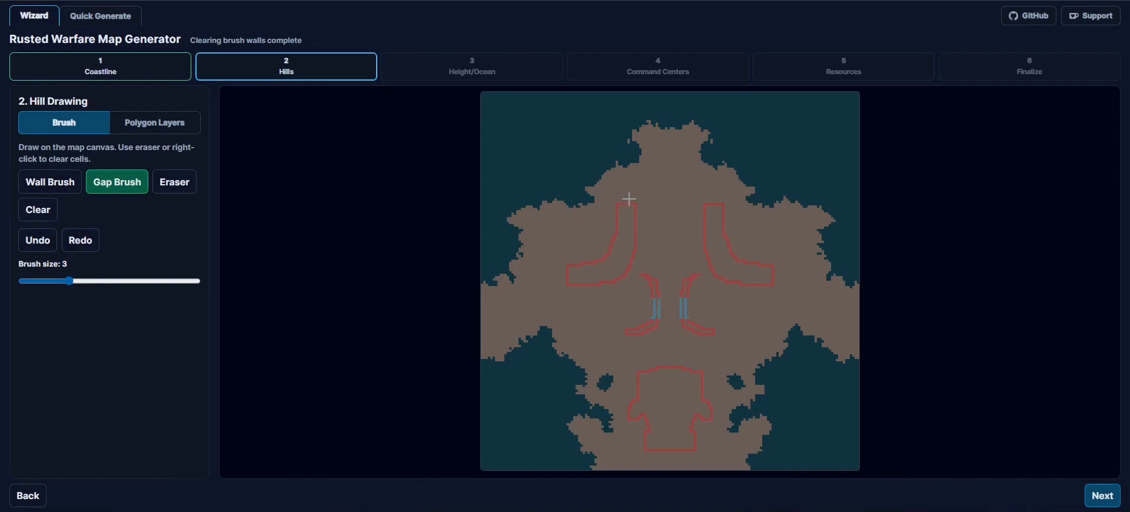
drag(636, 205, 616, 205)
drag(564, 263, 568, 286)
drag(670, 454, 678, 450)
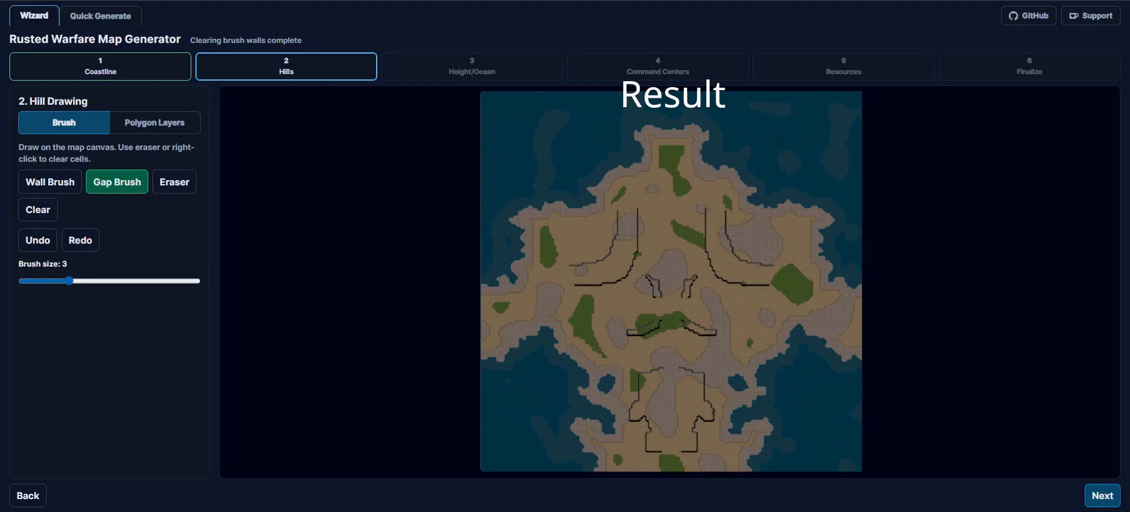
- Undo the last brush stroke and redo it
click(36, 246)
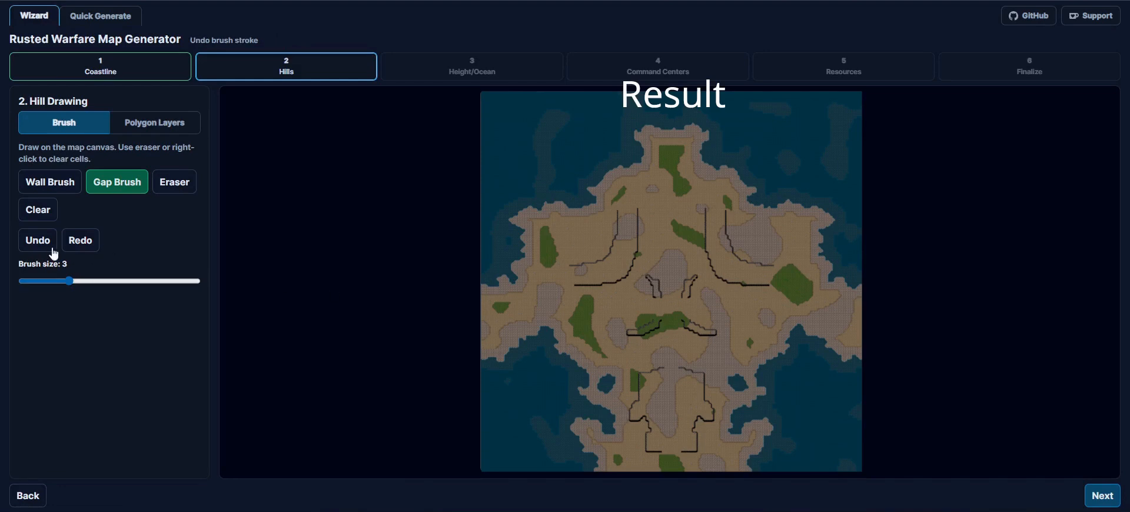
click(87, 249)
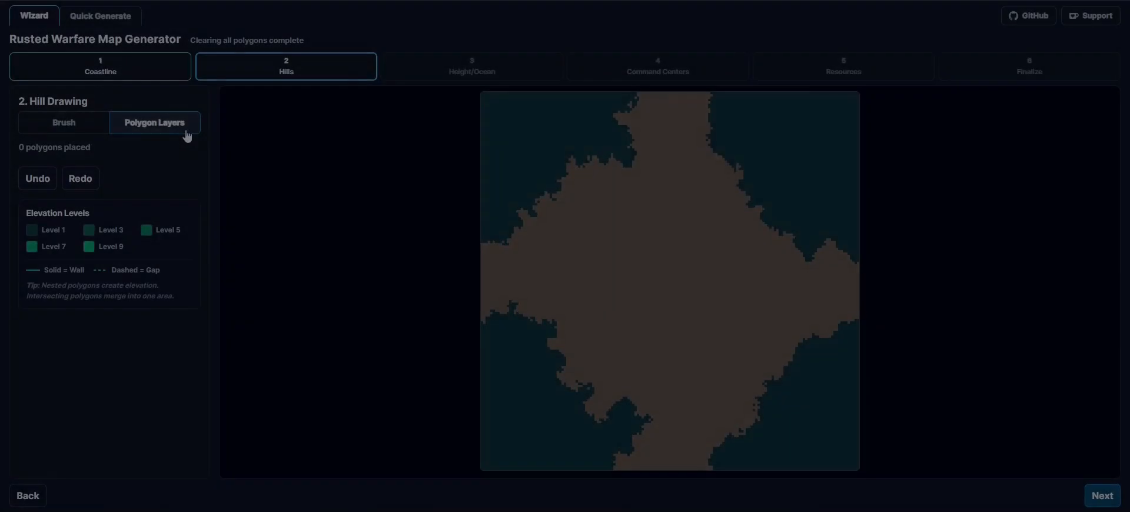
- Draw a closed five-vertex hill polygon in the centre of the map
click(630, 264)
click(671, 241)
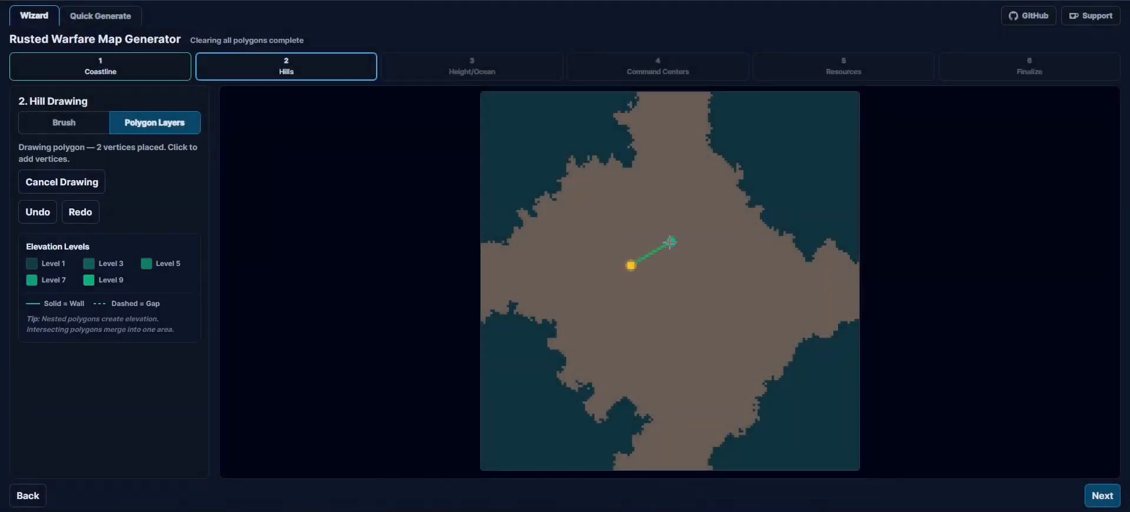
click(713, 273)
click(687, 310)
click(640, 310)
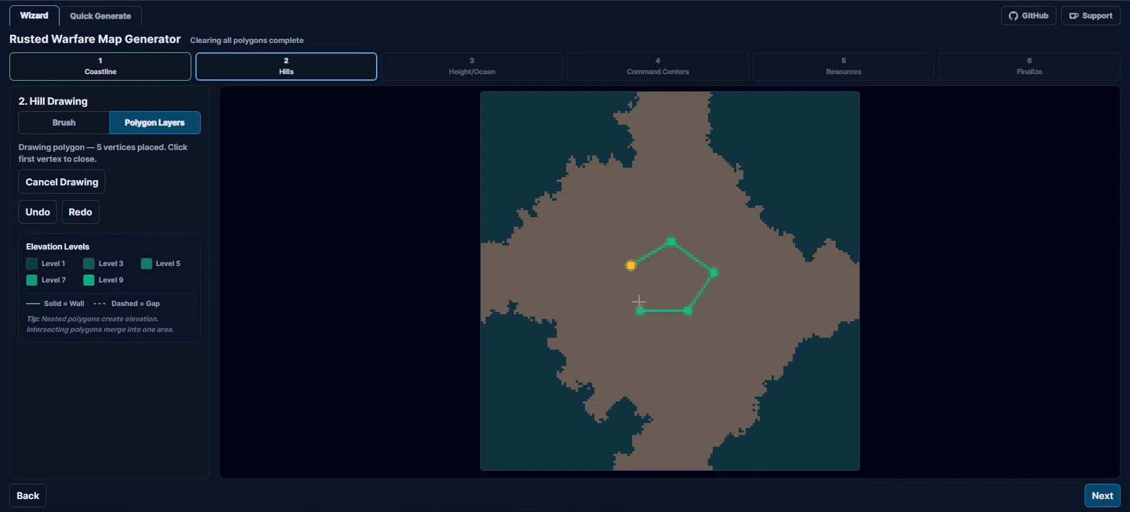
click(630, 266)
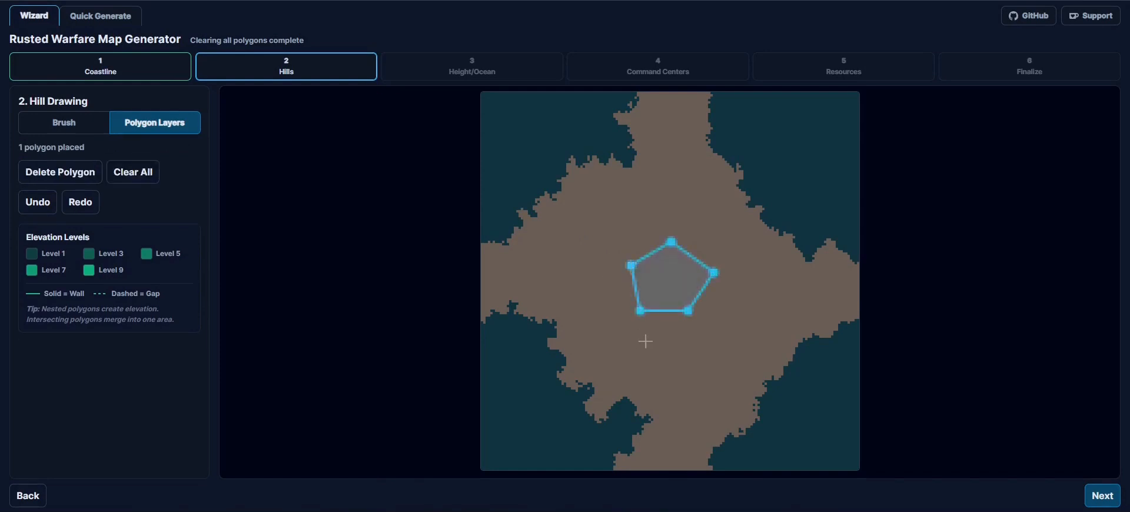
- Draw a second closed hill polygon with eleven vertices on the landmass's left side
click(556, 268)
click(573, 280)
click(577, 293)
click(575, 310)
click(553, 306)
click(540, 304)
click(530, 298)
click(523, 290)
click(520, 277)
click(536, 264)
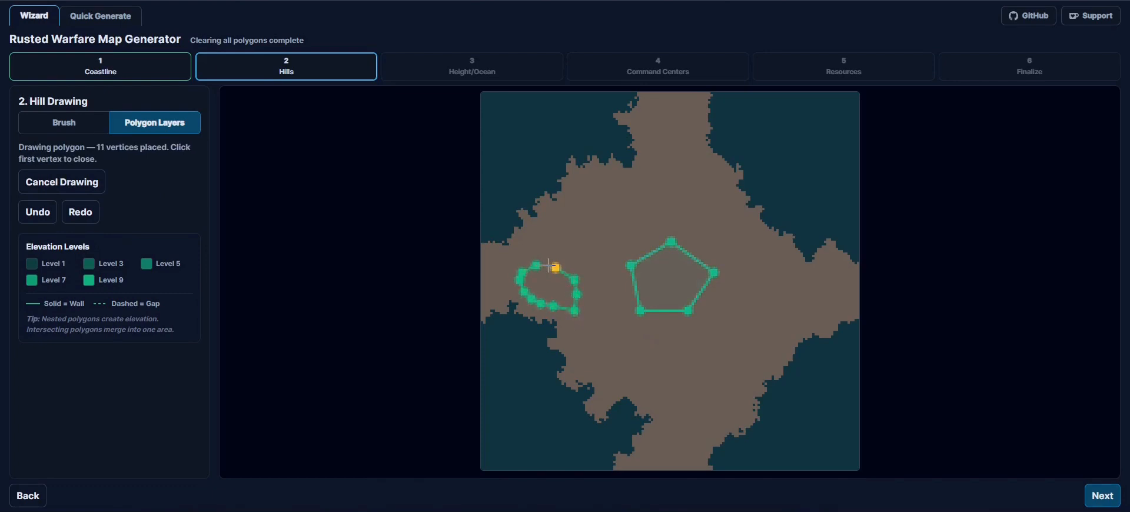
click(555, 268)
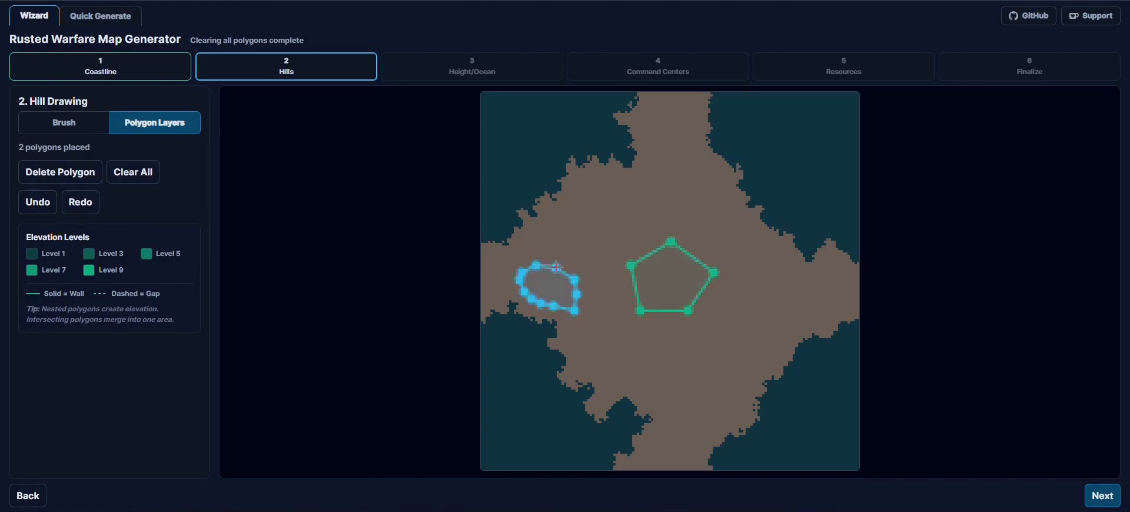
- Select the left edge of the central pentagon for gap toggling
click(635, 293)
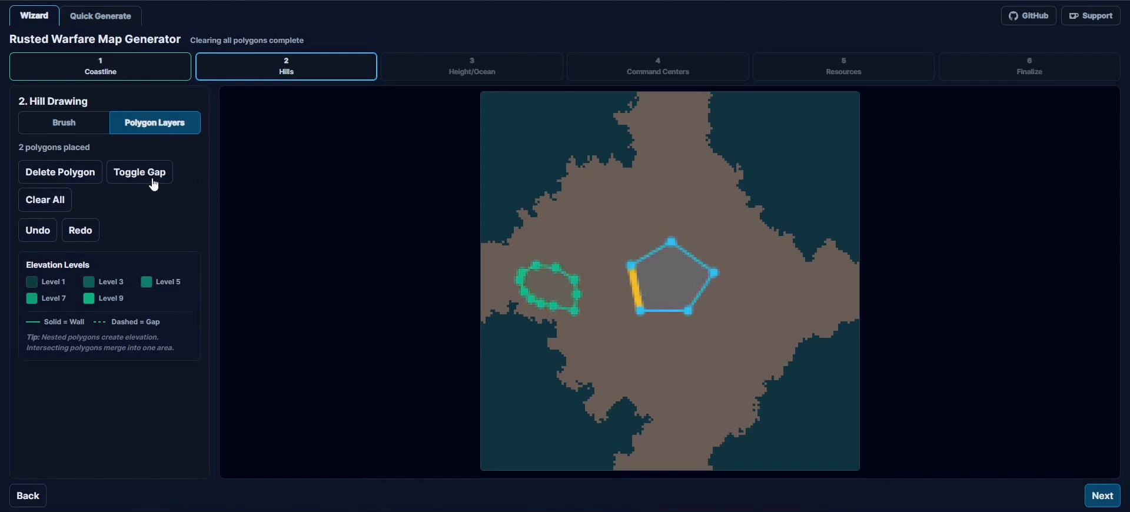
click(565, 236)
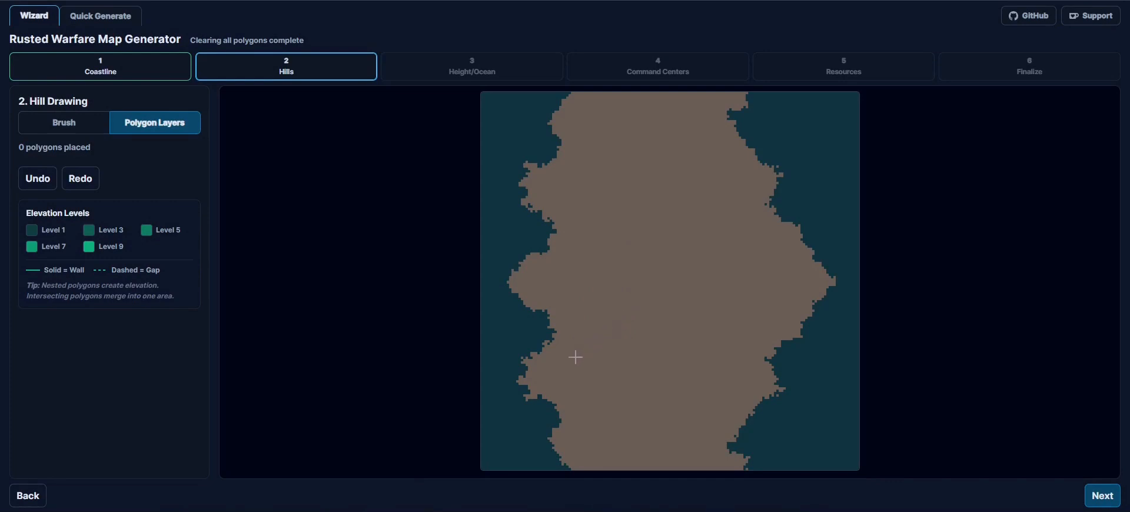
- Draw a closed five-vertex hill polygon on the mirrored map's lower left coast
click(595, 365)
click(560, 353)
click(540, 372)
click(566, 393)
click(600, 388)
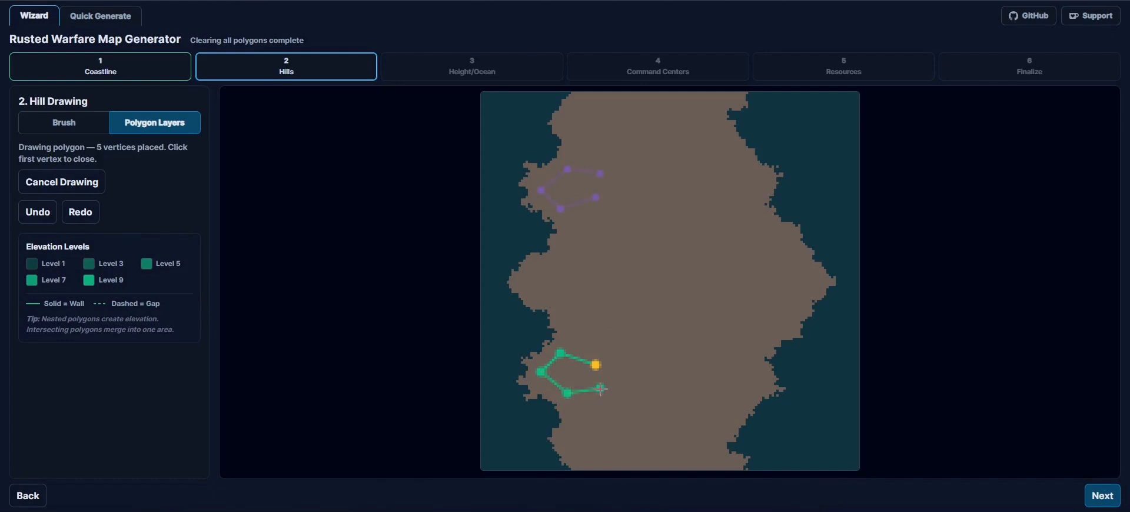
click(595, 366)
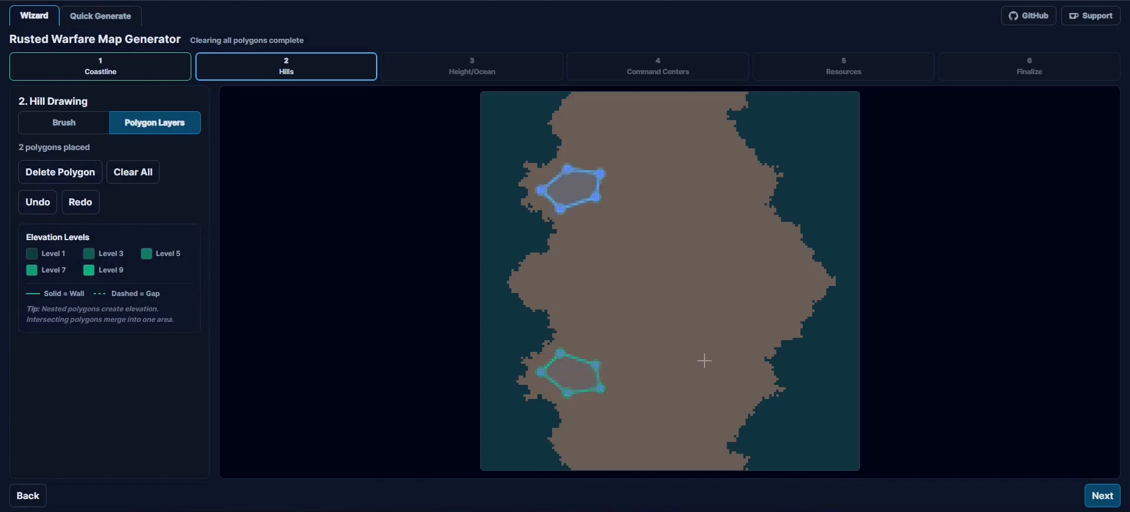
- Draw a closed seven-vertex hill polygon in the lower right part of the mirrored landmass
click(721, 351)
click(695, 372)
click(714, 393)
click(732, 393)
click(737, 386)
click(747, 379)
click(742, 355)
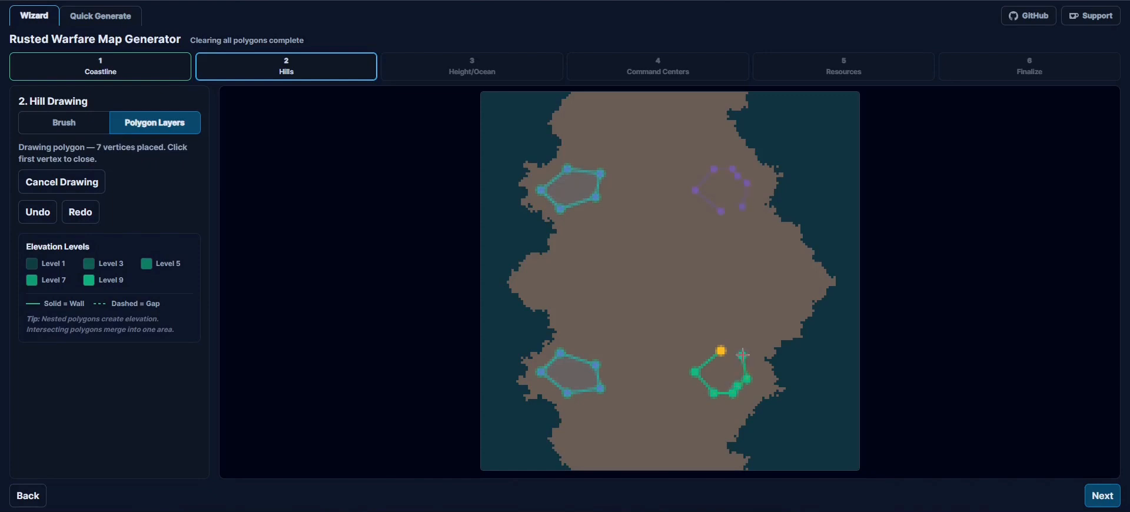
click(721, 351)
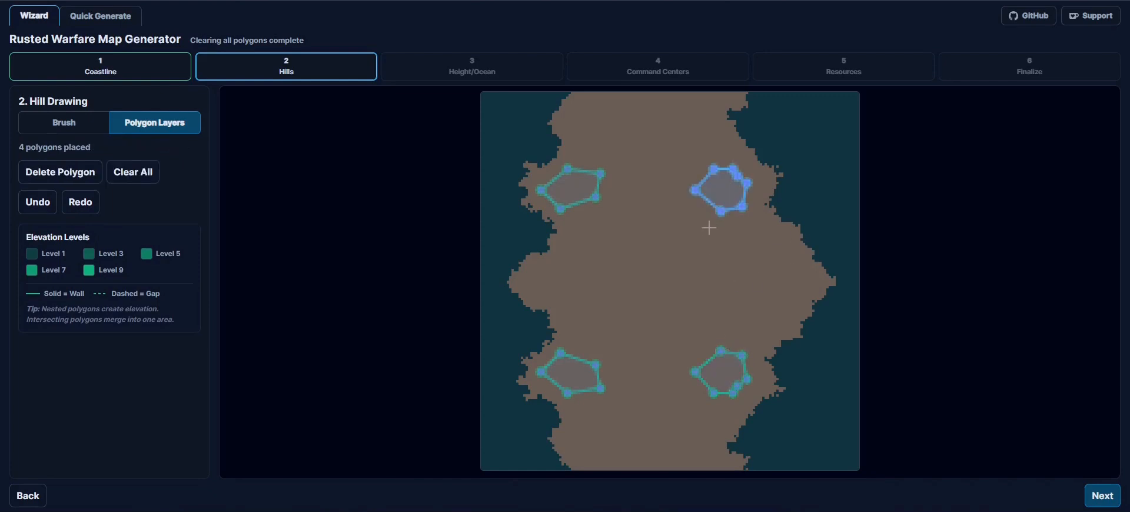
- Draw a notched hill polygon across the mirror axis in the centre of the map and close it
click(647, 310)
click(609, 290)
click(677, 273)
click(683, 308)
click(647, 310)
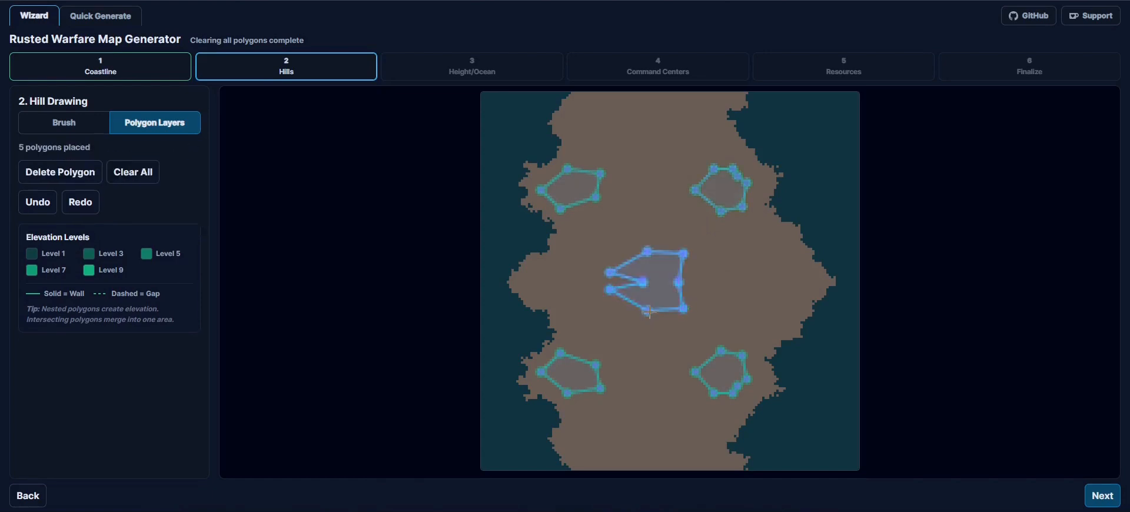
- Draw a large closed six-vertex polygon around the central hill to nest the elevation levels
click(654, 343)
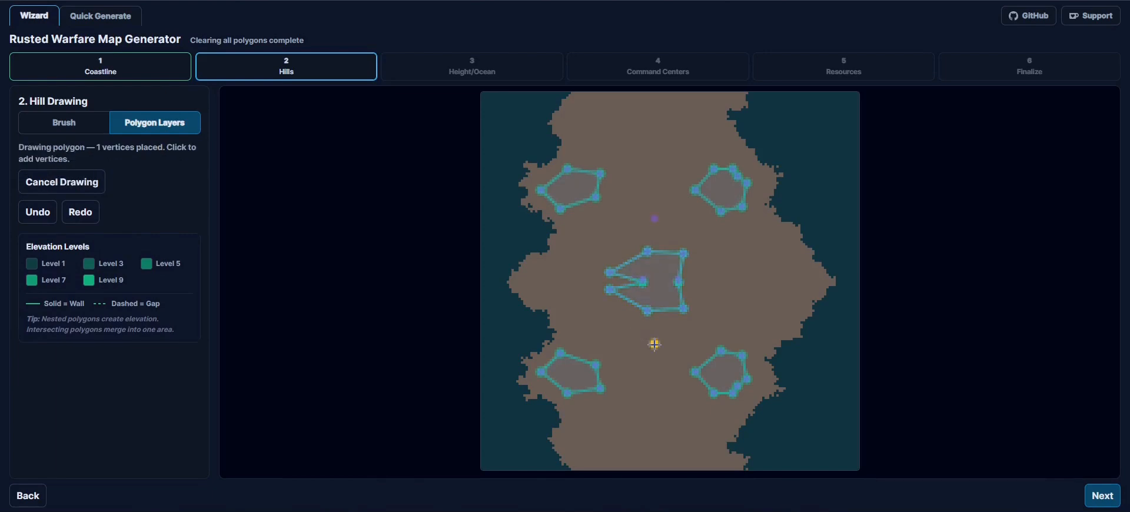
click(572, 296)
click(630, 220)
click(704, 231)
click(732, 284)
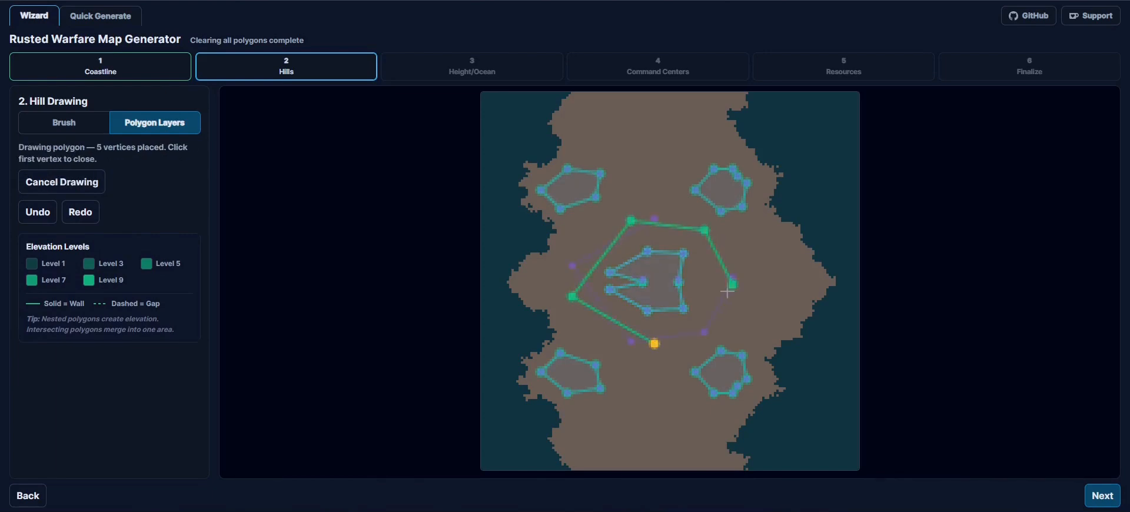
click(655, 345)
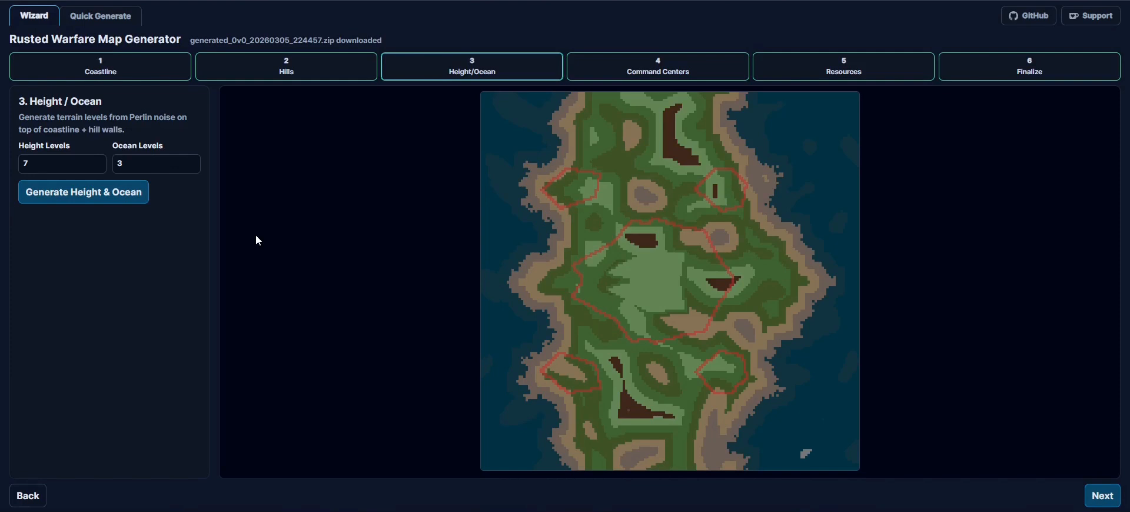
- Set the height levels to 4 and generate the height and ocean terrain
click(79, 164)
key(BackSpace)
text(45)
key(BackSpace)
click(80, 191)
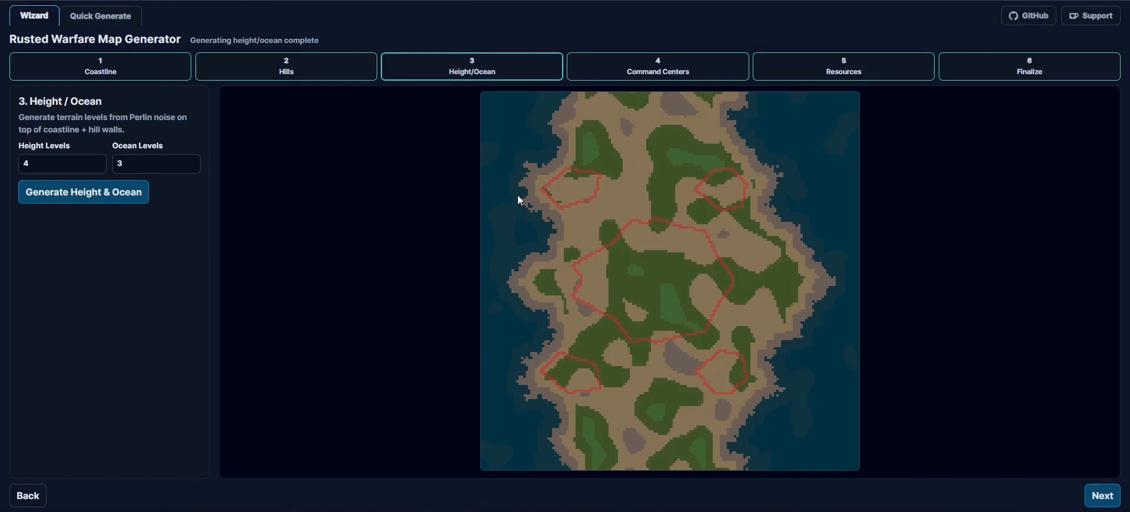
- Regenerate the height and ocean terrain several times to get different layouts at the same levels
click(81, 192)
click(80, 193)
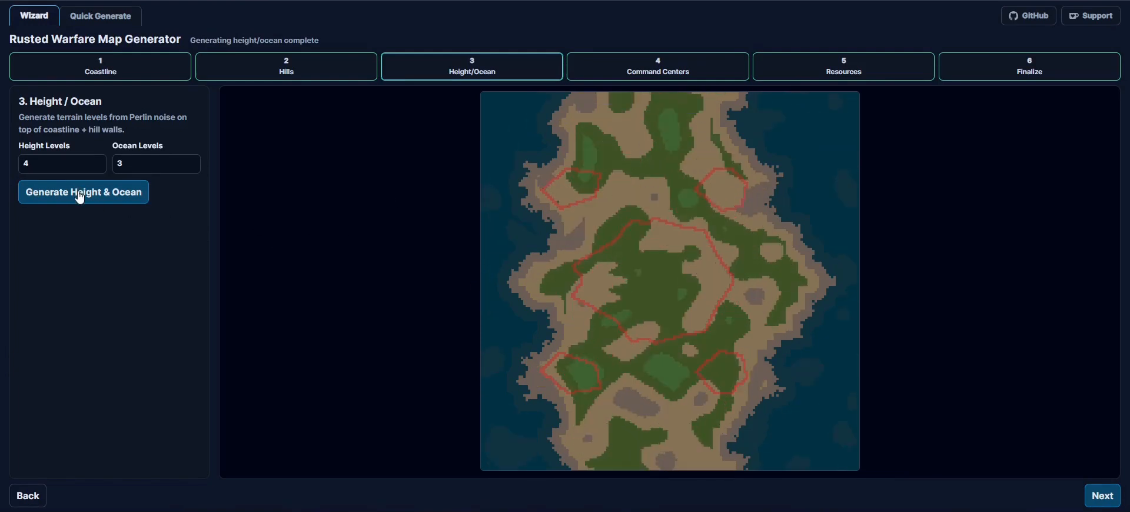
click(80, 194)
click(81, 194)
click(81, 194)
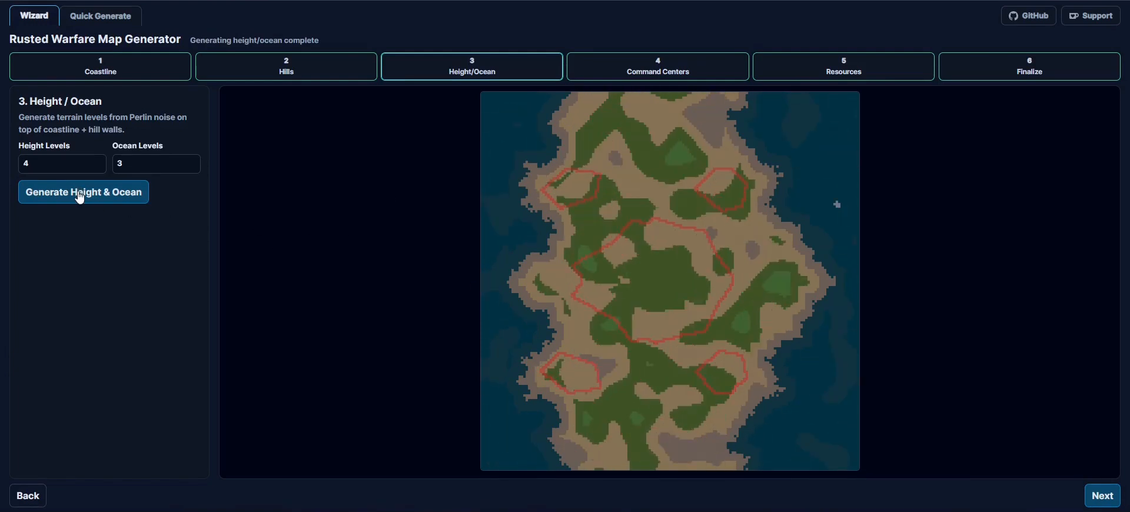
click(80, 194)
click(81, 194)
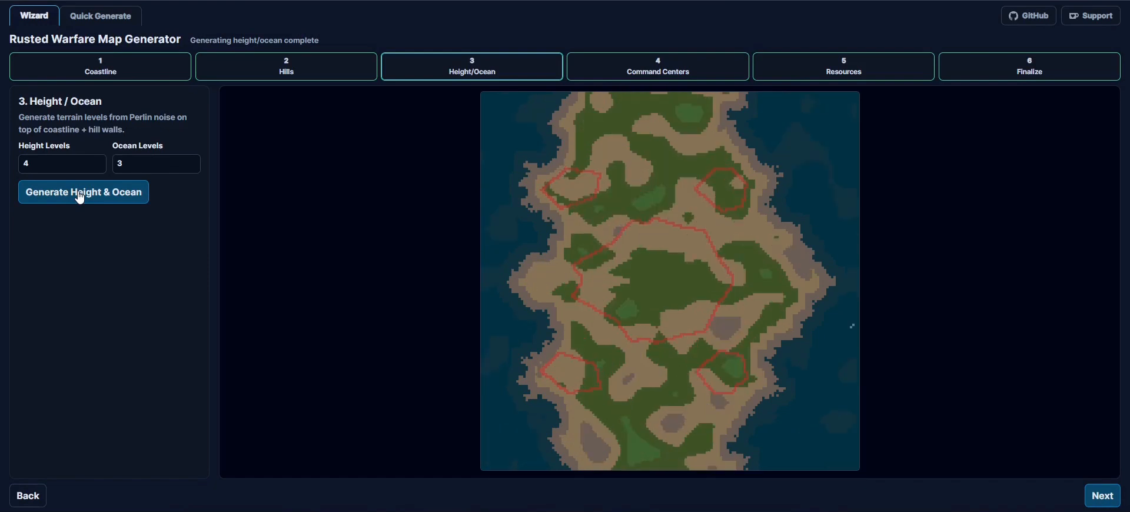
click(80, 195)
click(81, 194)
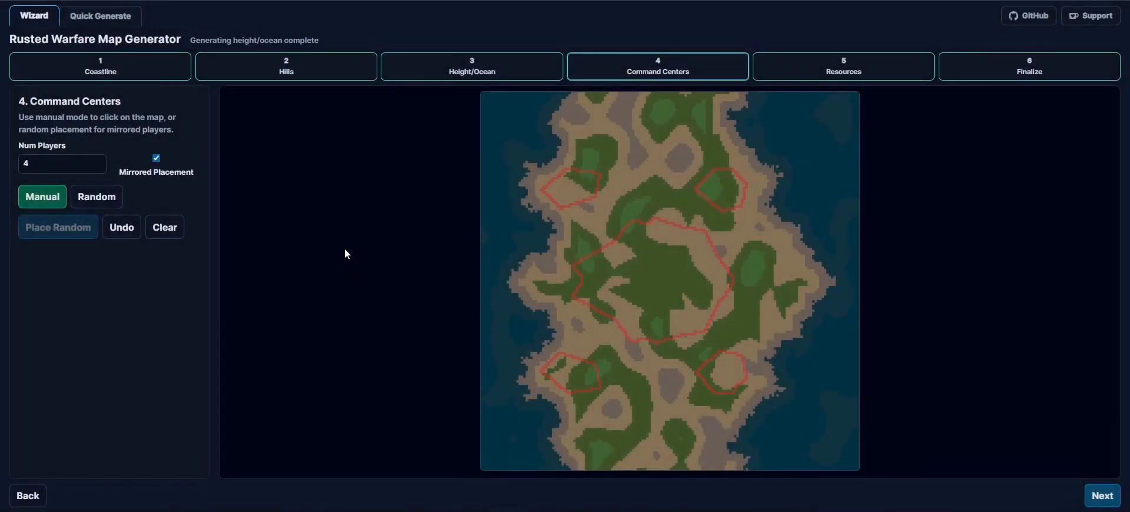
- Switch command center placement to Random and place the centers for 4 players repeatedly to try different positions
click(105, 201)
click(50, 203)
click(103, 201)
click(74, 229)
click(74, 229)
click(75, 230)
click(75, 229)
click(75, 229)
click(74, 230)
click(75, 229)
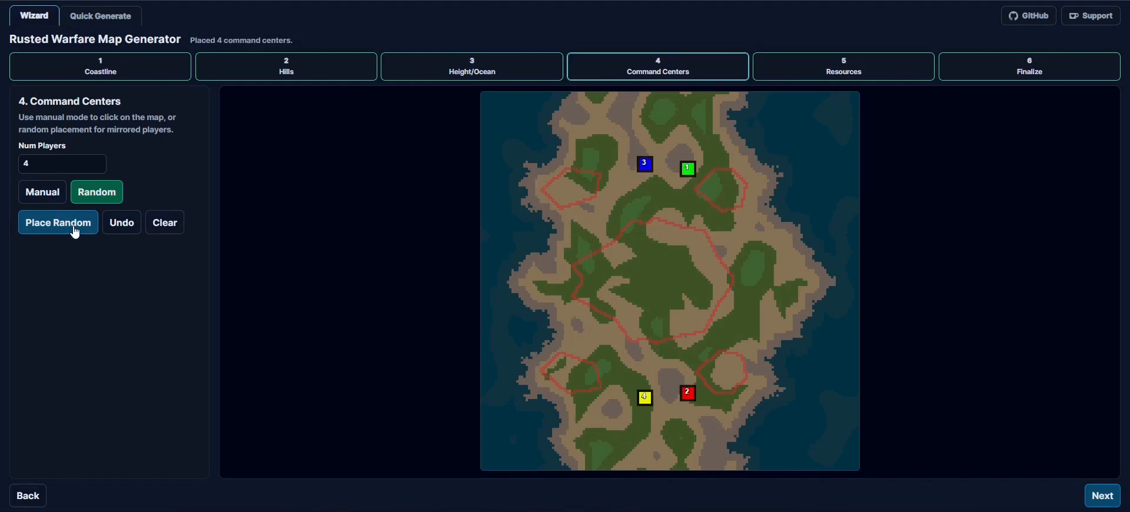
click(74, 230)
click(75, 230)
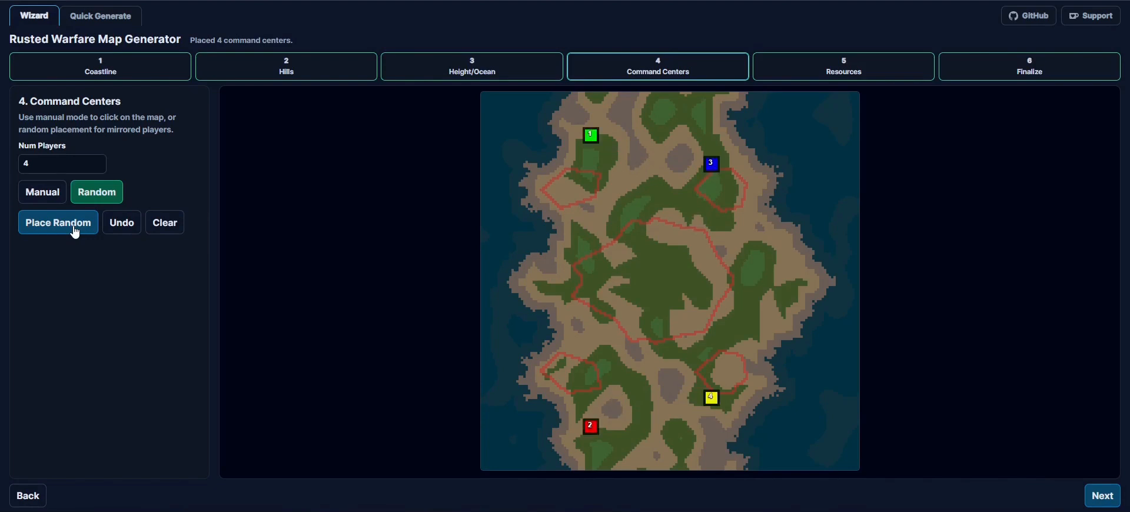
click(74, 229)
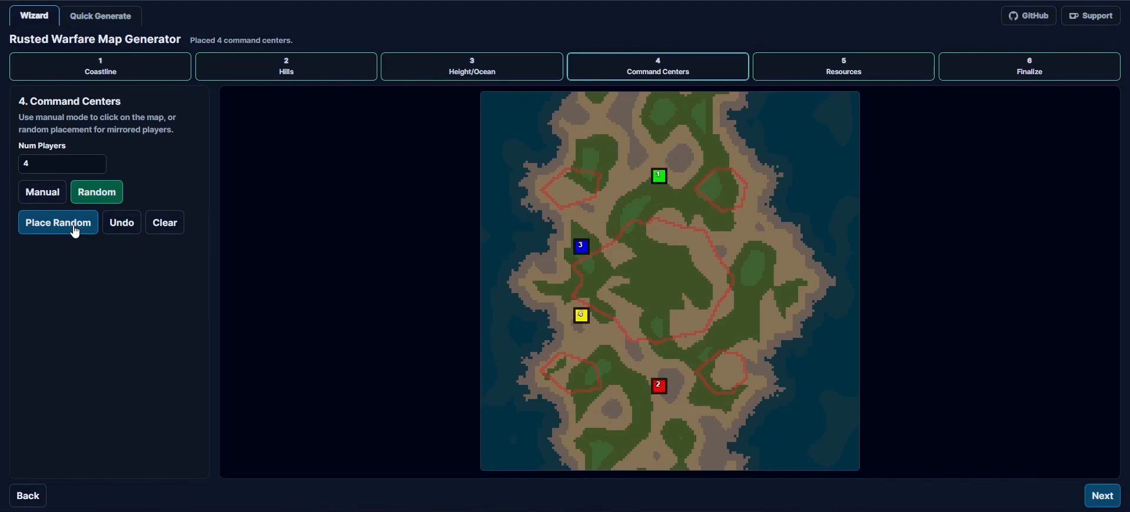
- Re-roll the random placement of the 4 command centers a few more times
click(75, 229)
click(75, 229)
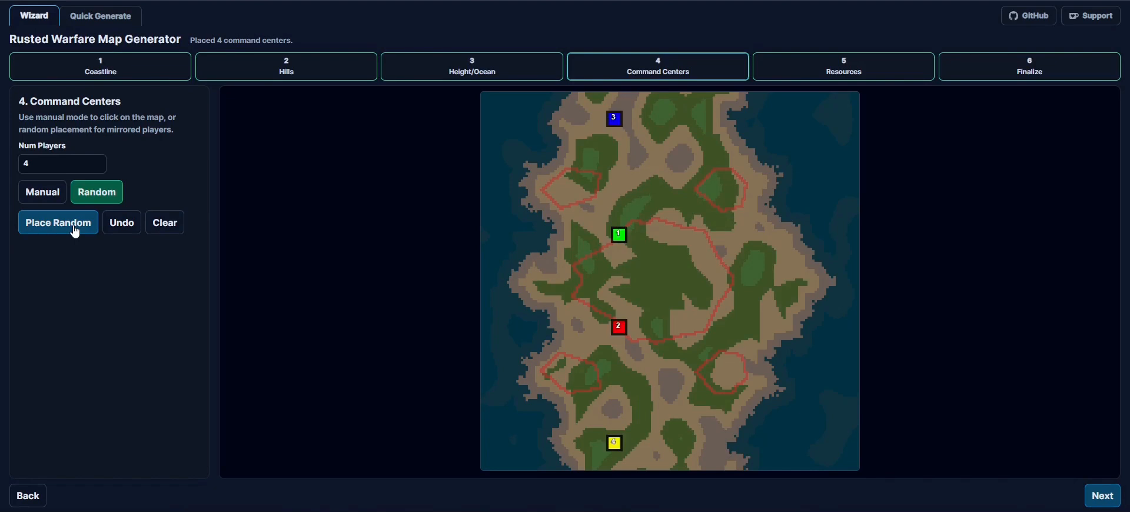
click(75, 230)
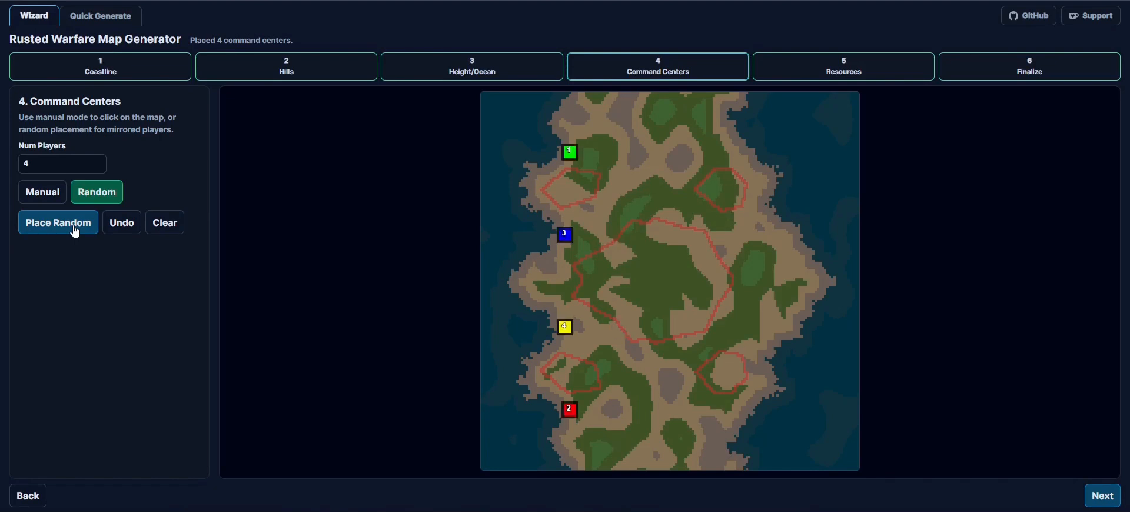
- Switch command centers to Manual, clear the existing ones, and place four mirrored pairs around the island's northern and southern halves
click(54, 200)
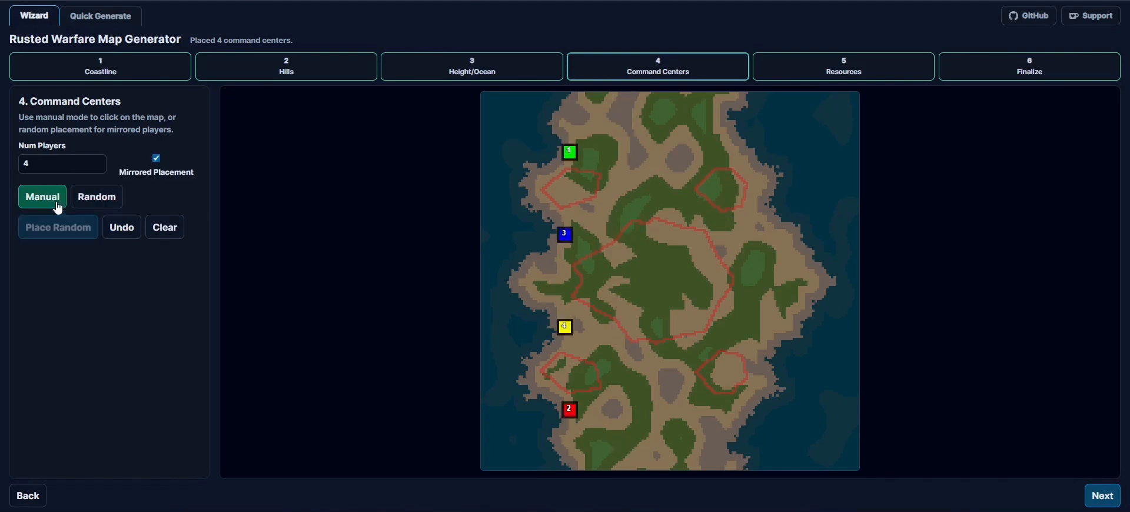
click(155, 235)
click(612, 158)
click(697, 143)
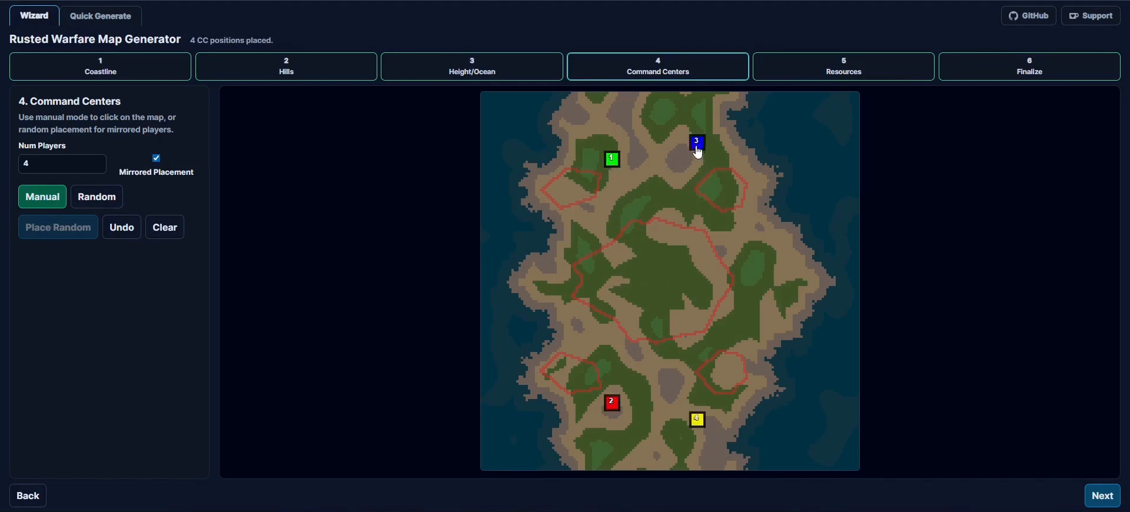
click(560, 229)
click(754, 222)
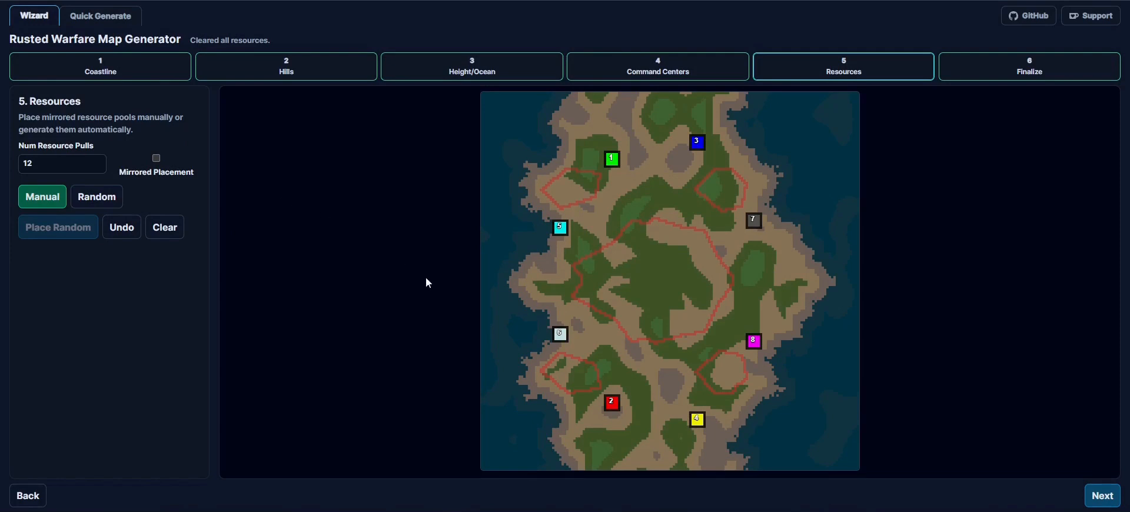
- Switch resource placement to Random and place the 12 resource pools repeatedly to try different layouts
click(89, 202)
click(71, 232)
click(72, 234)
click(72, 234)
click(72, 233)
click(73, 234)
click(72, 233)
click(72, 234)
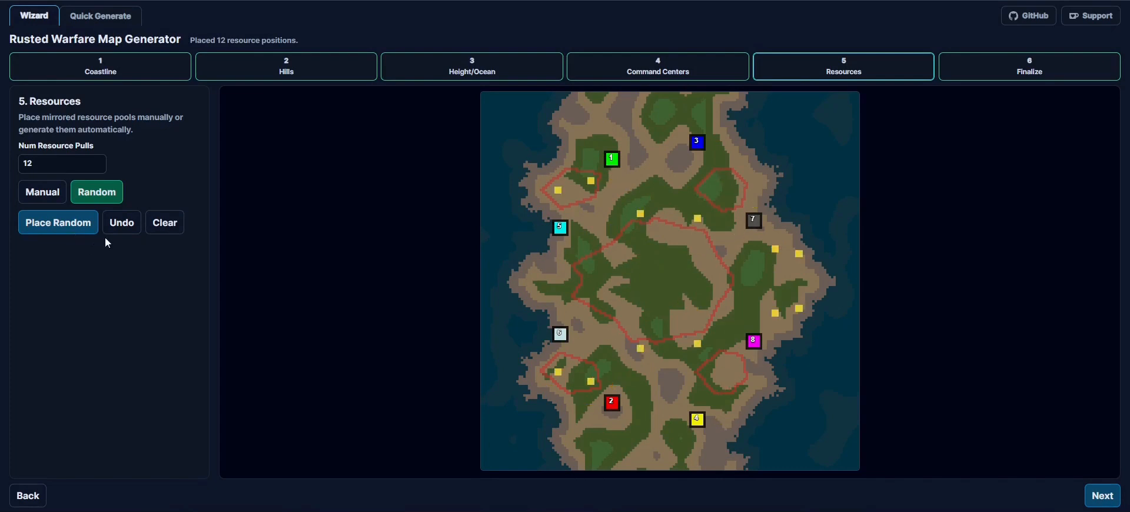
- Clear the random resources and manually place six unmirrored pools, three near command centers 1 and 3 and three near centers 2 and 4
click(158, 223)
click(52, 198)
click(629, 189)
click(664, 187)
click(685, 173)
click(640, 368)
click(676, 367)
click(657, 405)
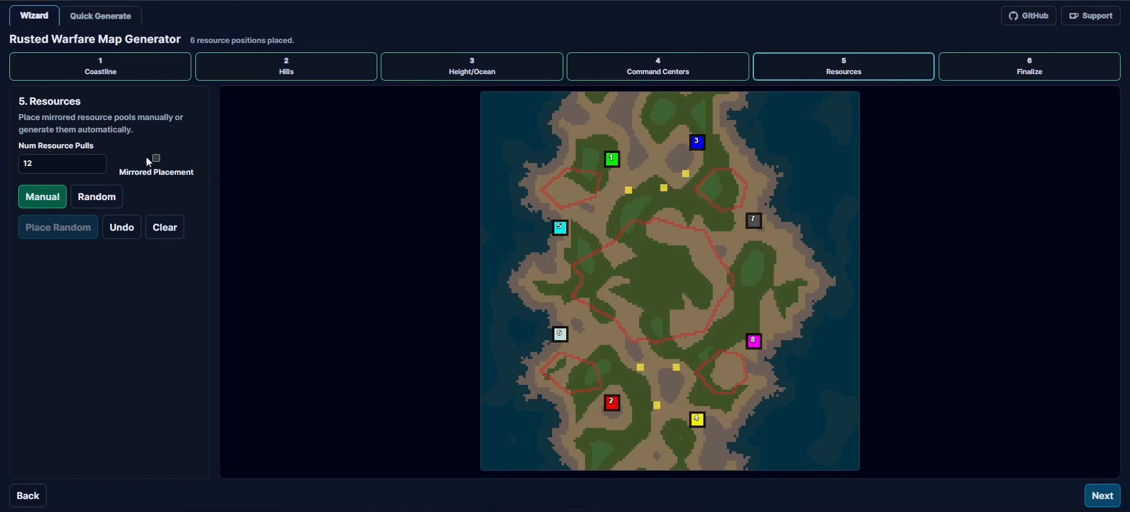
- Enable Mirrored Placement and add five mirrored pairs of resource pools around command centers 1, 3, 7 and 5
click(156, 158)
click(586, 145)
click(652, 128)
click(709, 114)
click(756, 194)
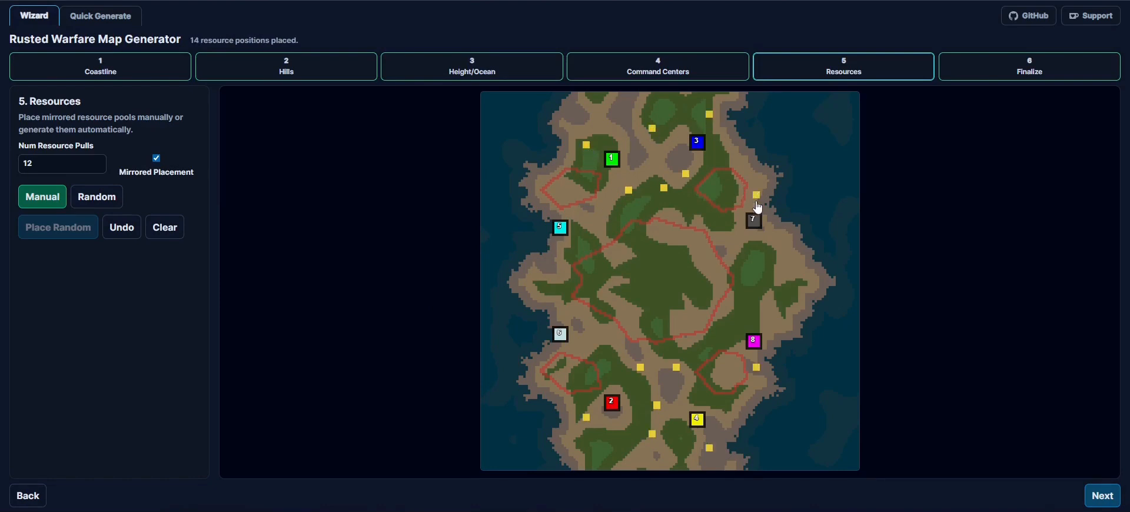
click(557, 251)
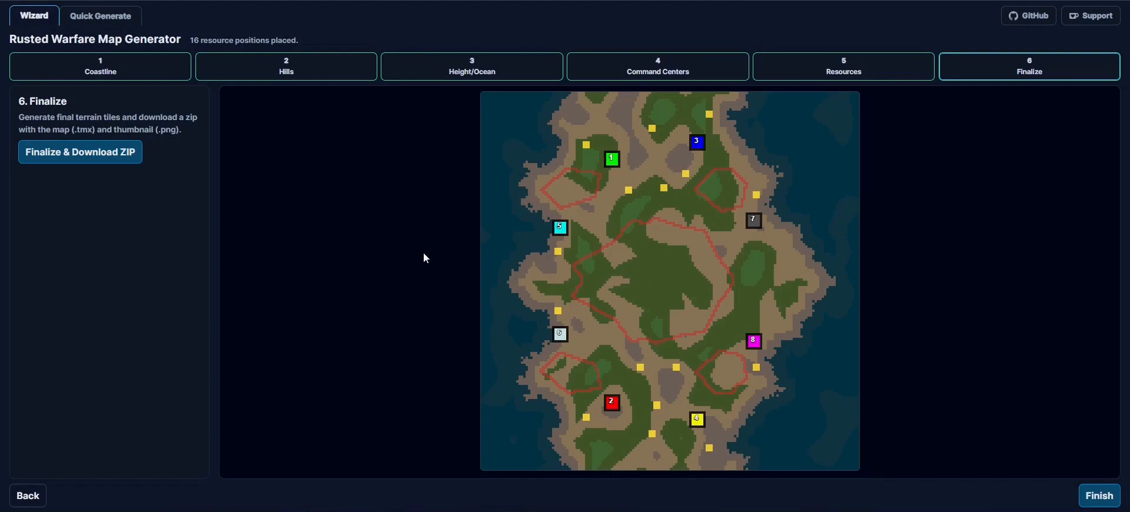
- Finalize the map and download it as a ZIP
click(87, 163)
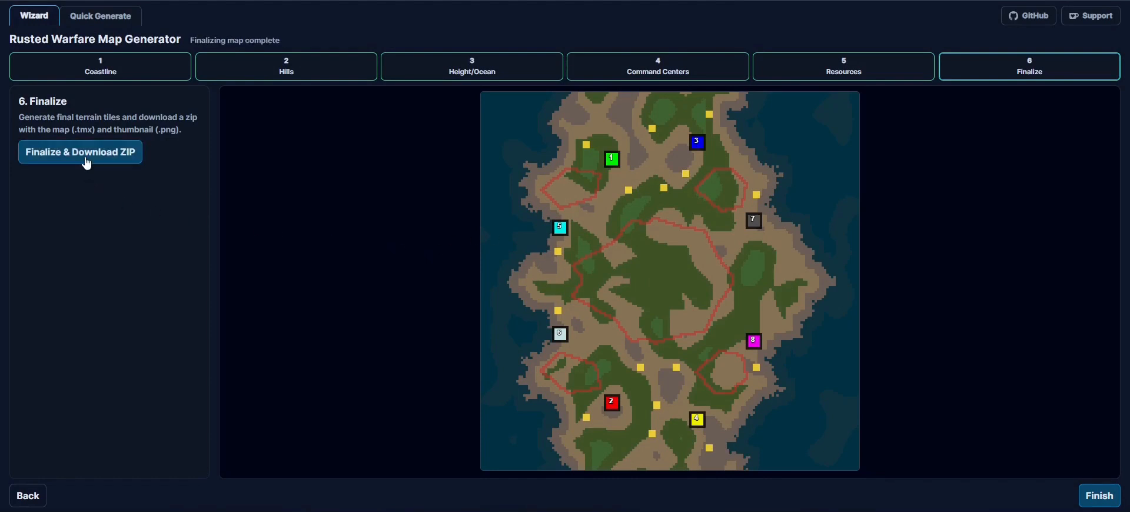